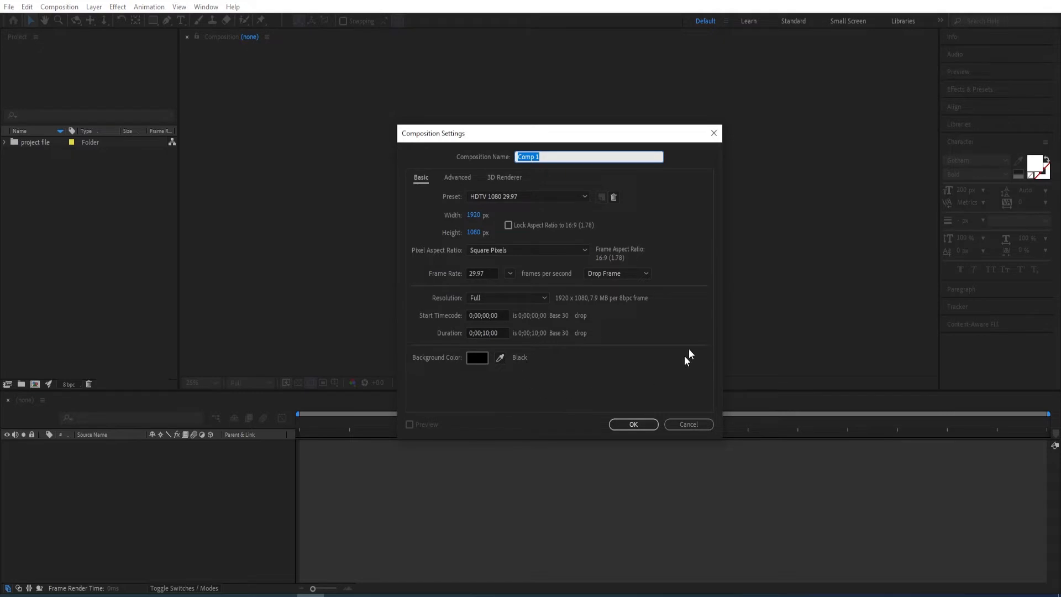
Step: Create a composition with the HDTV 1080 29.97 preset and 10-second duration, and add a text layer reading "TYPOGRAPHY"
left_click(633, 424)
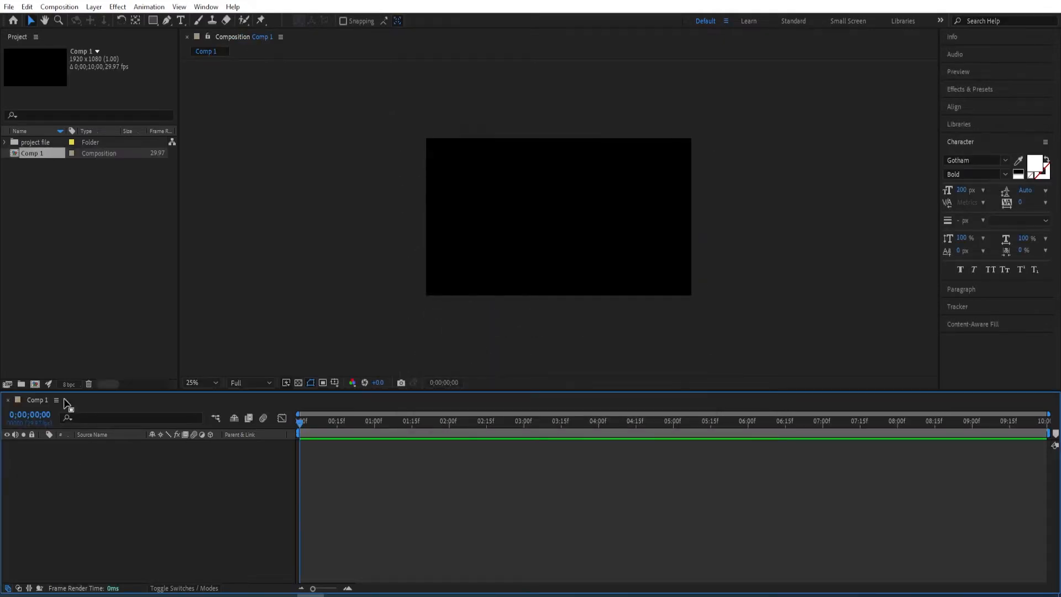
left_click(181, 20)
left_click(500, 223)
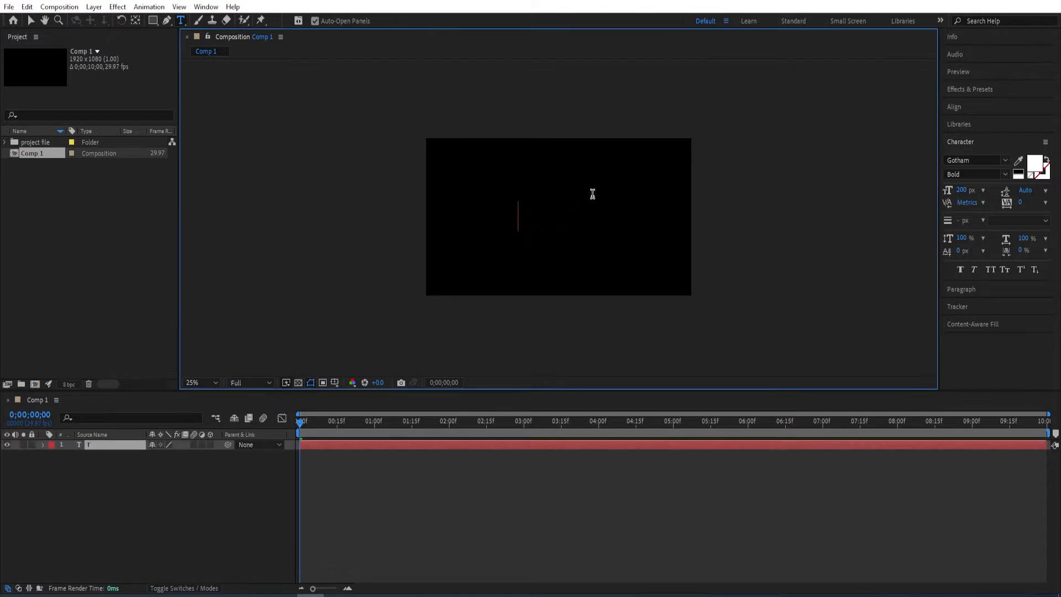
type("TYPOGRAPHY")
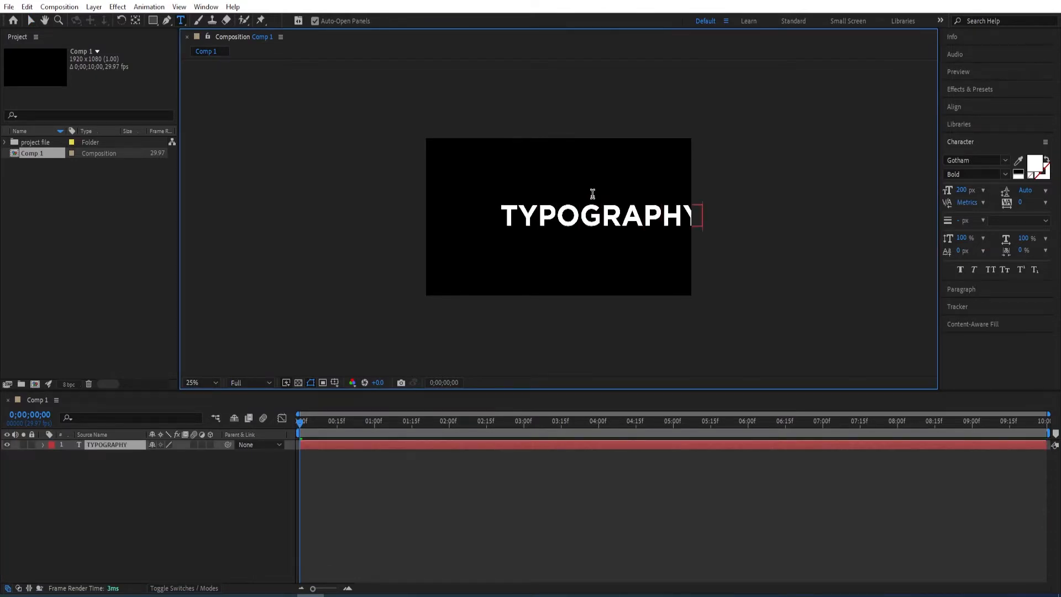
Step: Center the TYPOGRAPHY text horizontally and vertically in the composition
left_click(971, 111)
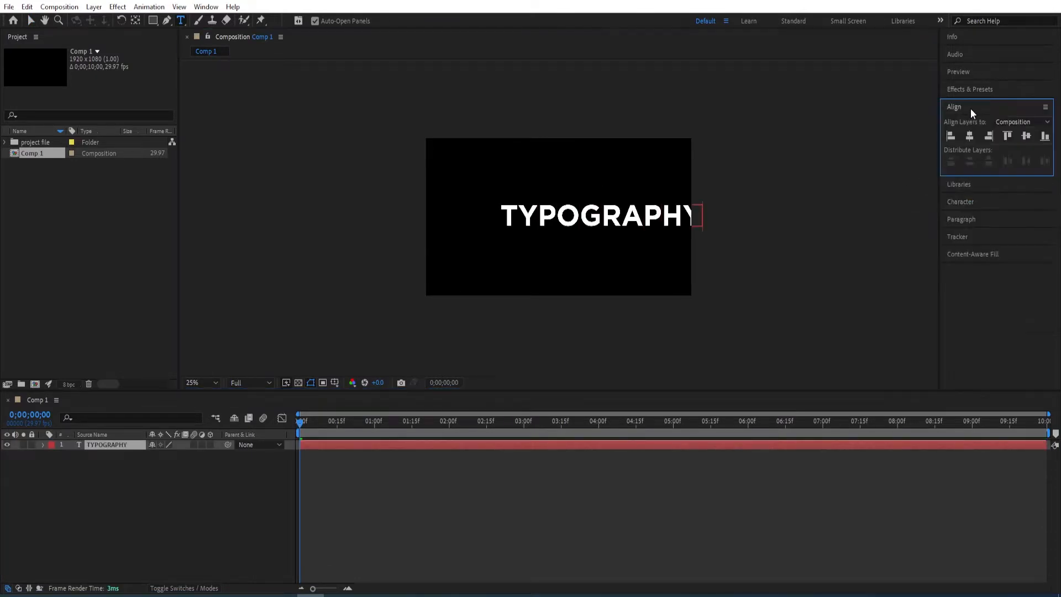
left_click(969, 135)
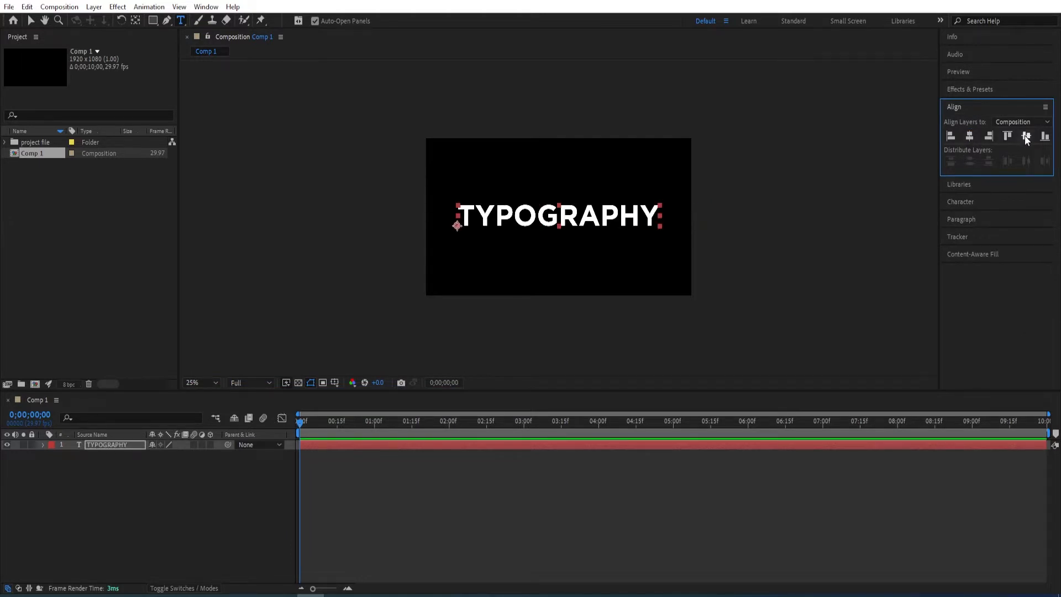
left_click(1025, 135)
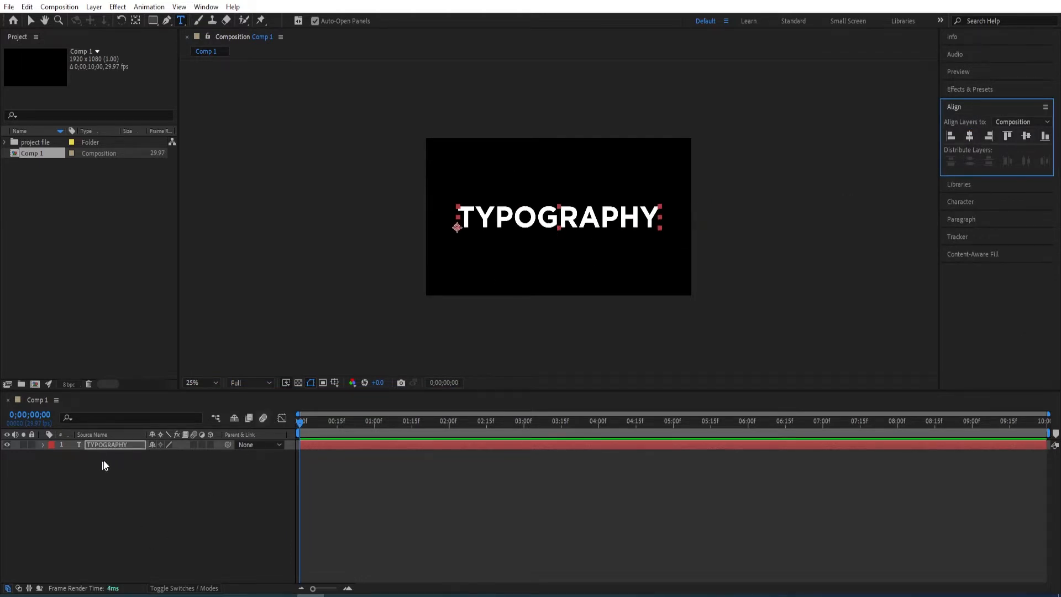
left_click(106, 485)
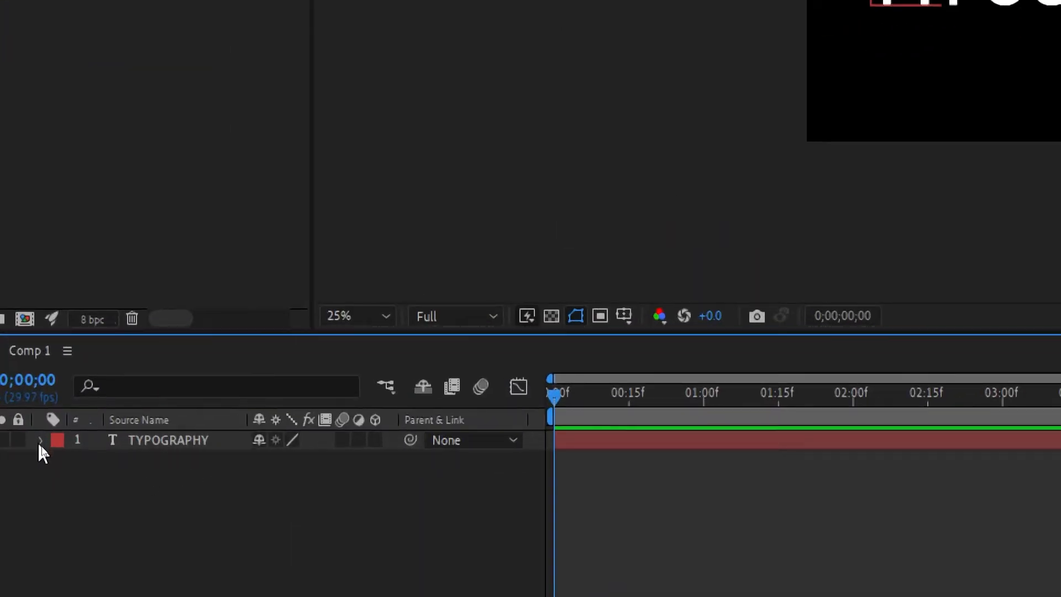
Step: Add a Scale text animator and a separate Opacity text animator to the TYPOGRAPHY layer
left_click(39, 441)
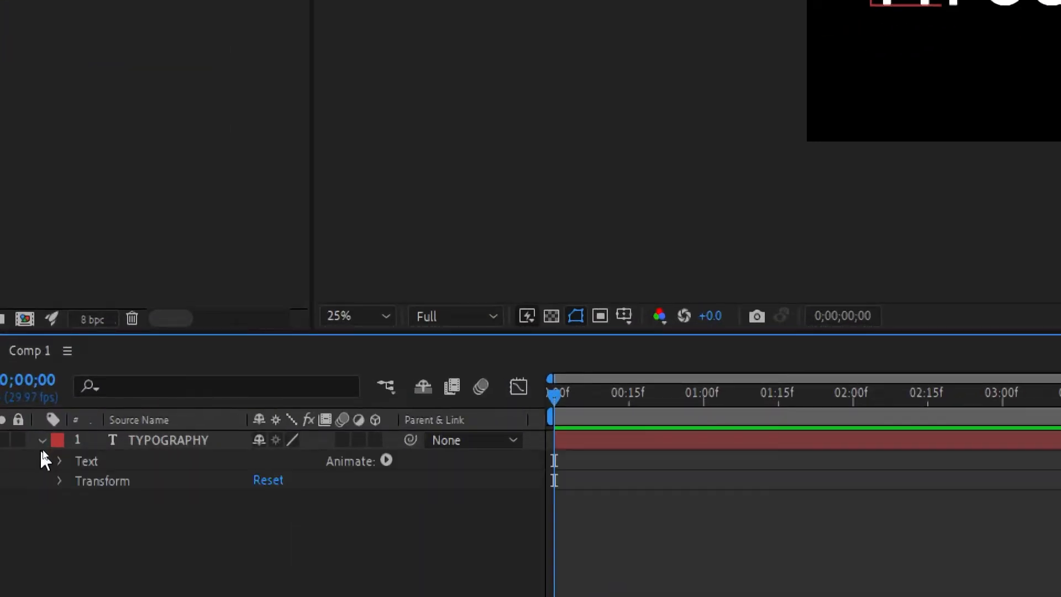
left_click(385, 461)
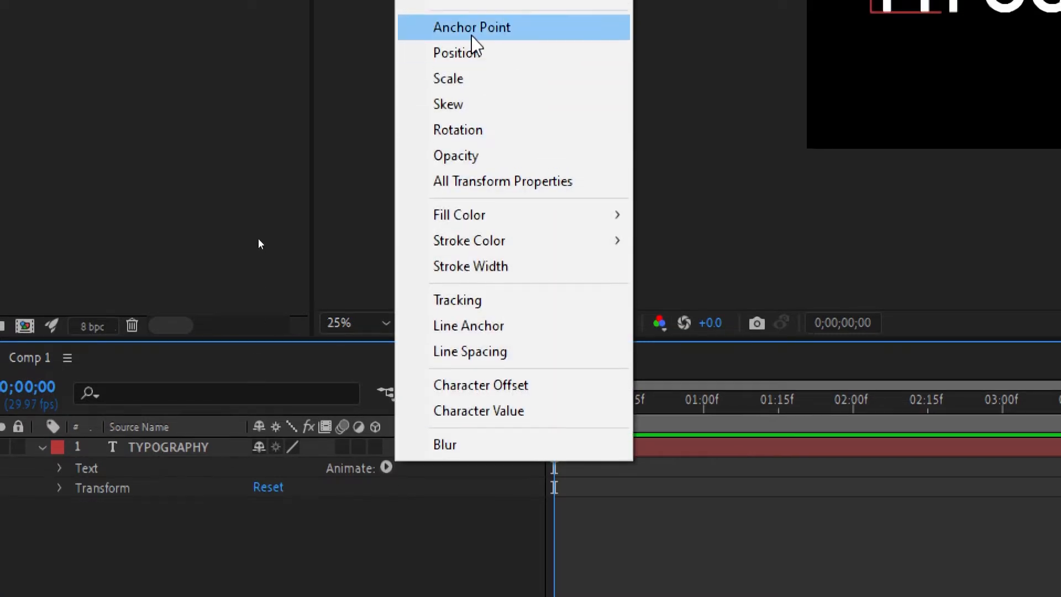
left_click(459, 74)
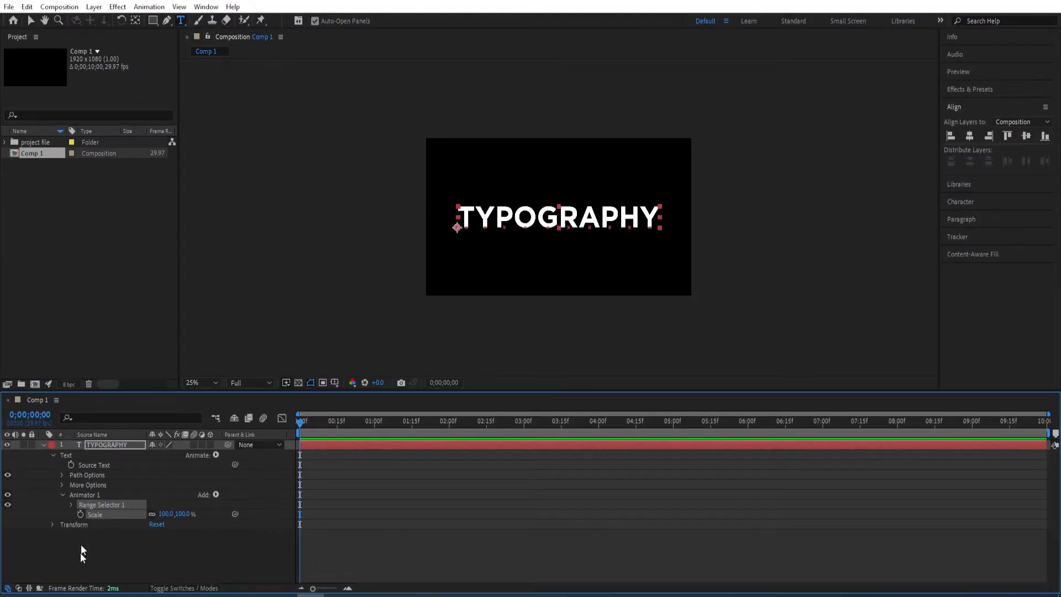
left_click(120, 555)
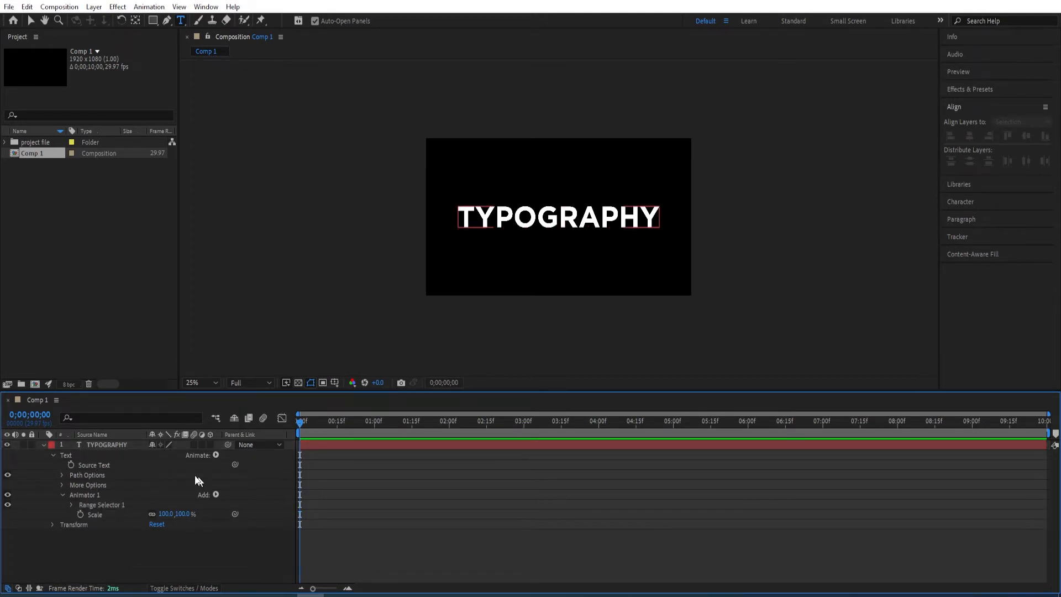
left_click(216, 455)
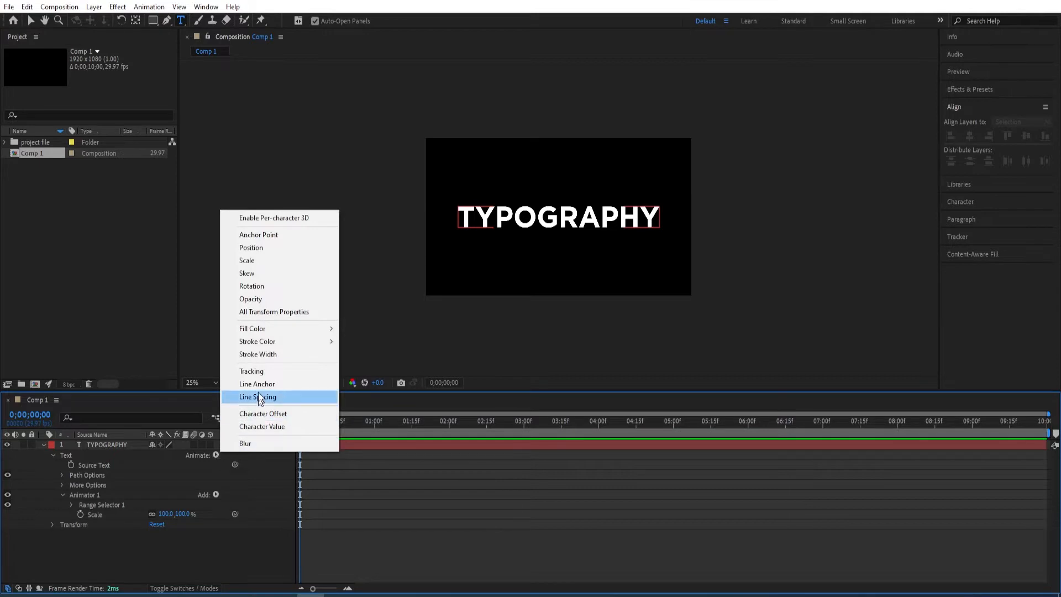
left_click(259, 299)
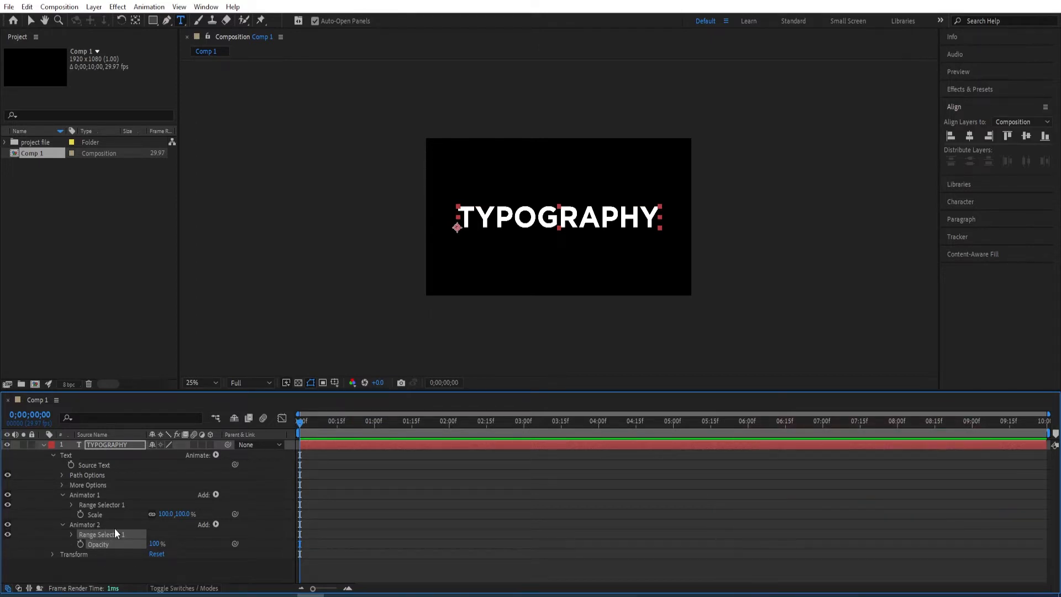
Step: Keyframe the scale animator's range selector Offset from -100% at 0 seconds to 100% at 2 seconds
left_click(86, 495)
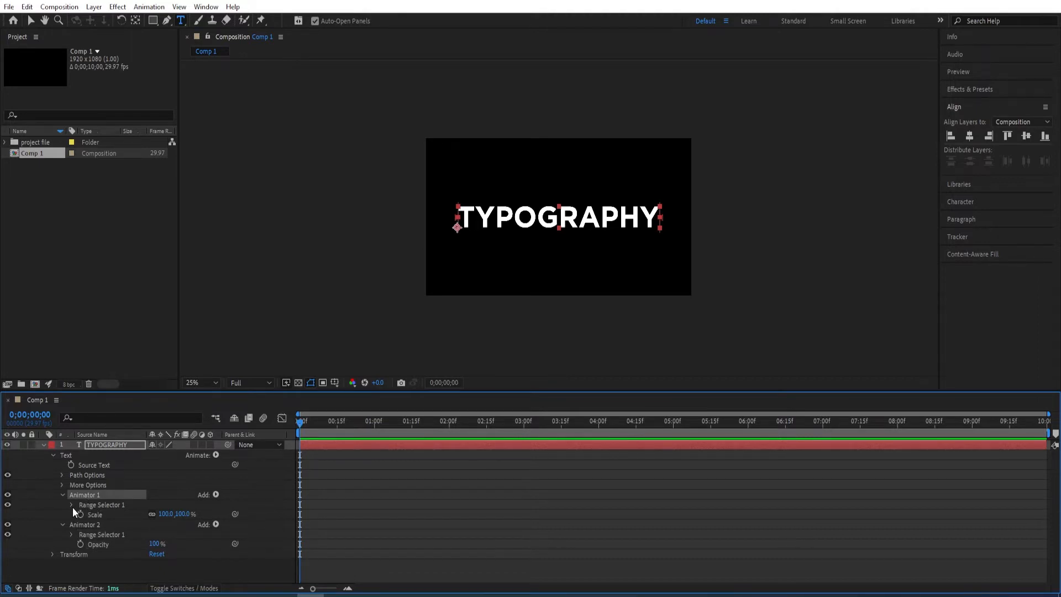
left_click(71, 505)
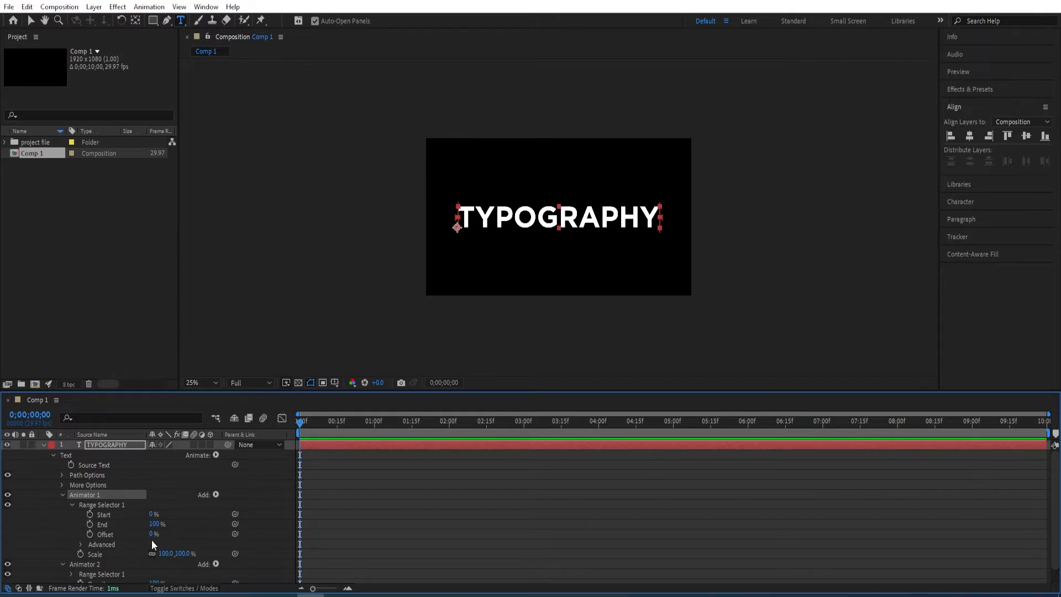
left_click_drag(152, 535, 82, 547)
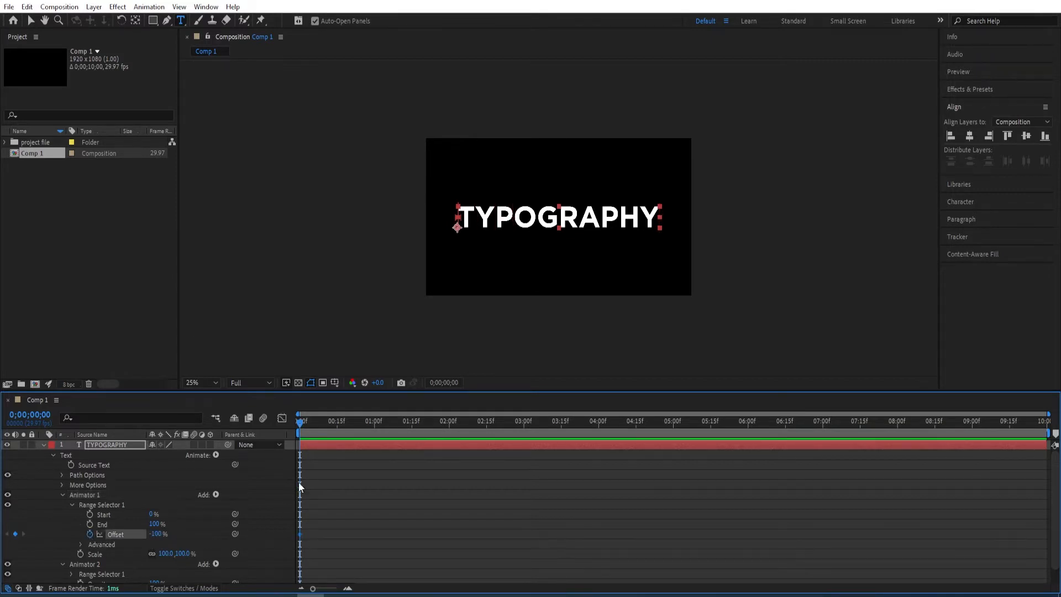
left_click_drag(299, 424, 450, 431)
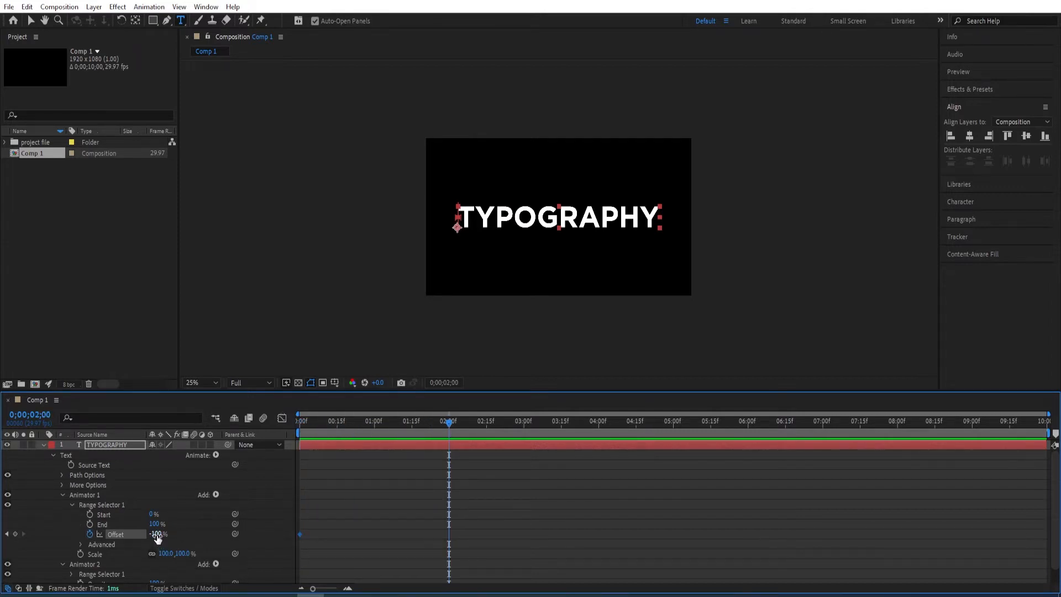
left_click_drag(157, 535, 385, 527)
scroll(402, 498, "down", 1)
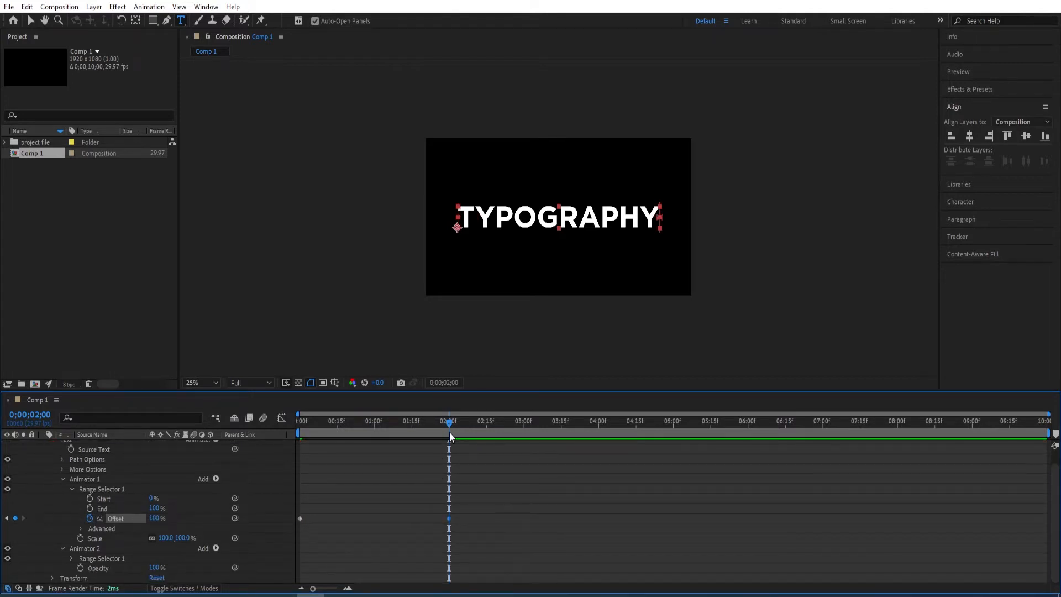
Step: Set the first animator's Scale to 170% and scrub back to 1 second to check the text
left_click(165, 539)
type("170")
key("Return")
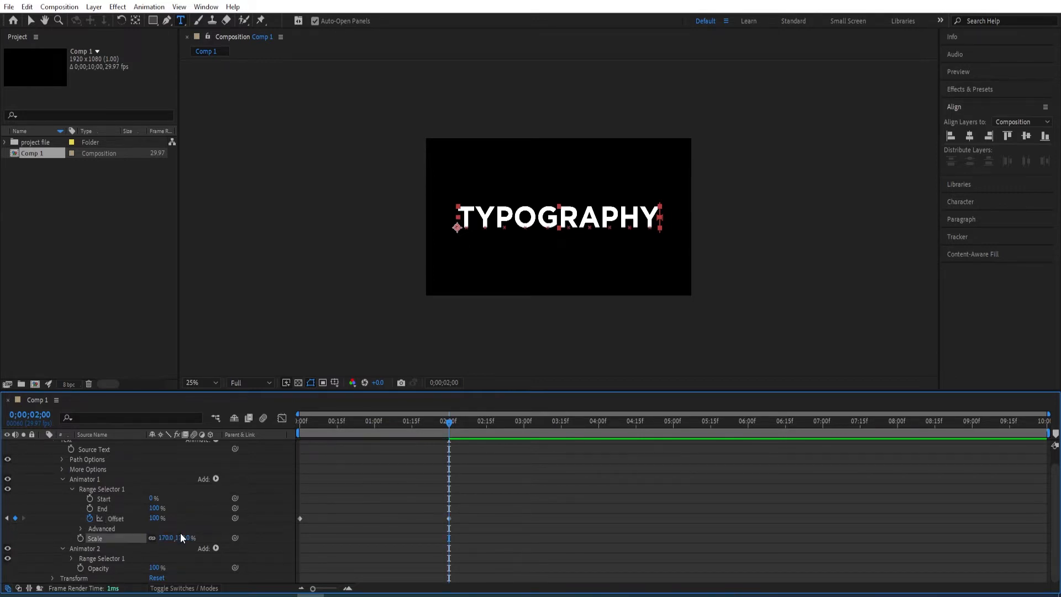
left_click_drag(449, 430, 371, 459)
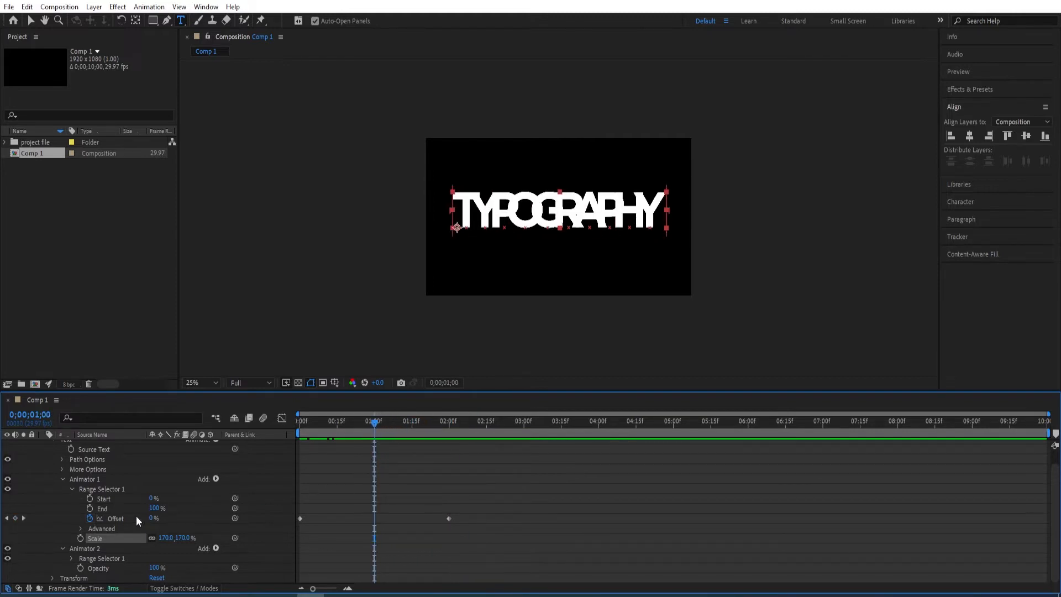
Step: Keyframe the opacity animator's range selector Offset from 0% at 1 second to 100% at 2 seconds
left_click(74, 558)
left_click(95, 529)
scroll(99, 531, "down", 1)
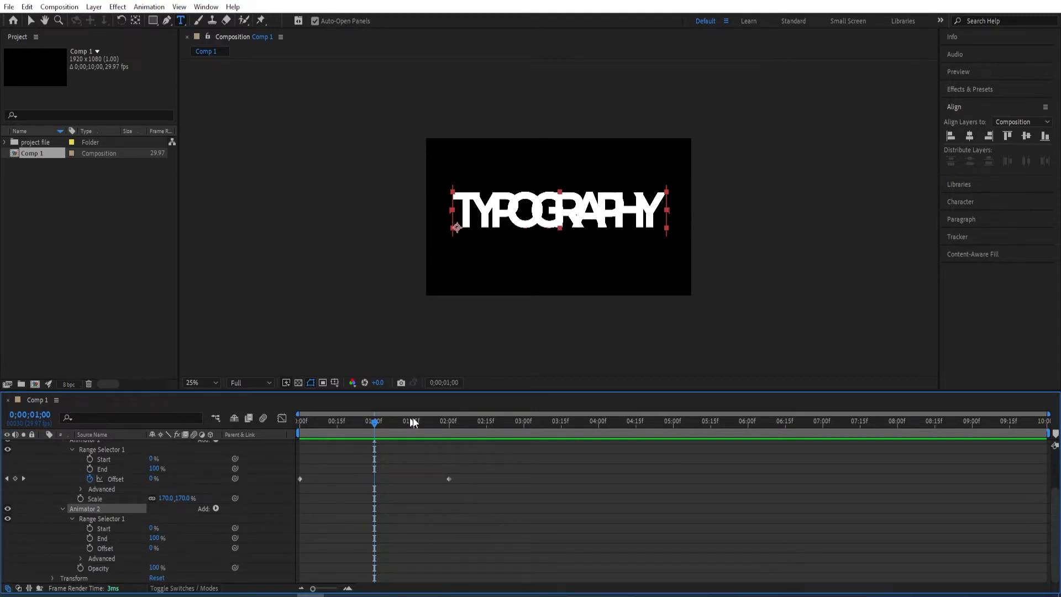
mouse_move(380, 420)
left_mouse_down()
mouse_move(407, 424)
mouse_move(376, 436)
left_mouse_up()
left_click(90, 548)
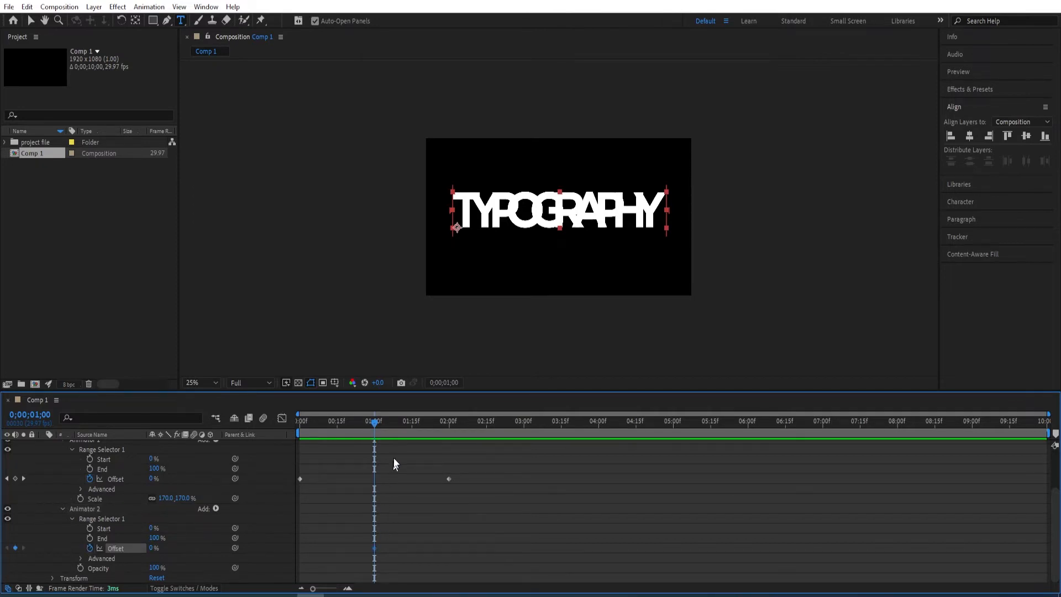
left_click_drag(379, 423, 445, 417)
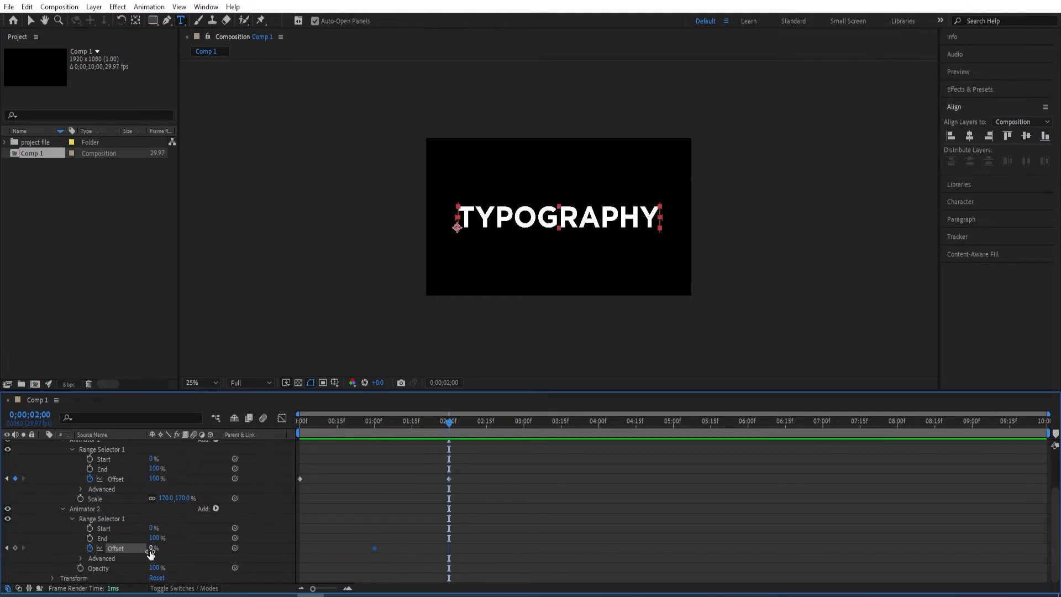
left_click_drag(150, 553, 202, 547)
Step: Set the second animator's Opacity to 0%
left_click_drag(156, 569, 158, 571)
type("00")
key("Return")
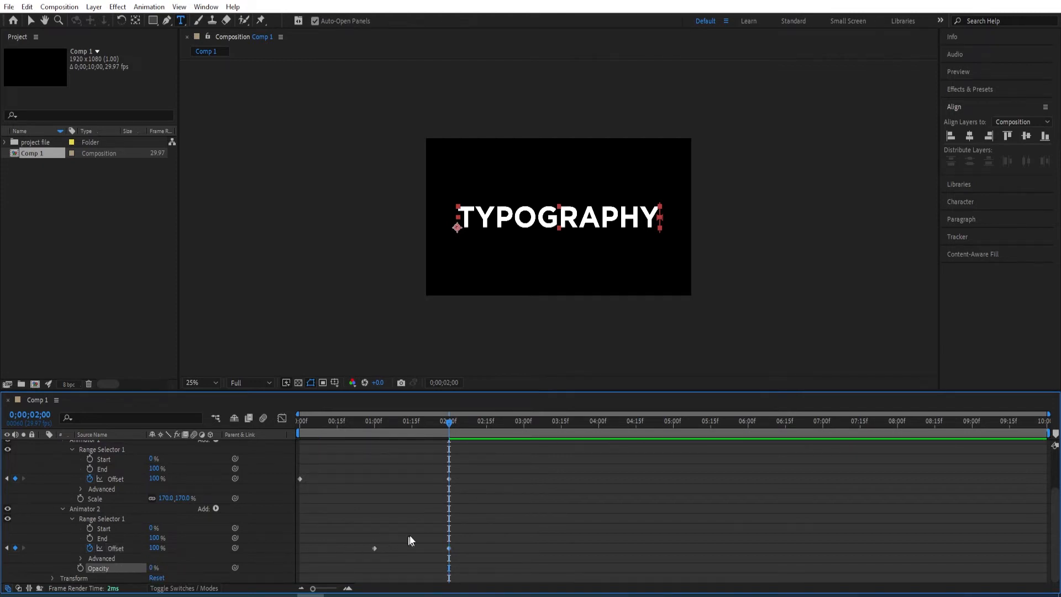
Step: Collapse the text layer's properties and preview the letter animation from the start
left_click_drag(441, 498, 277, 446)
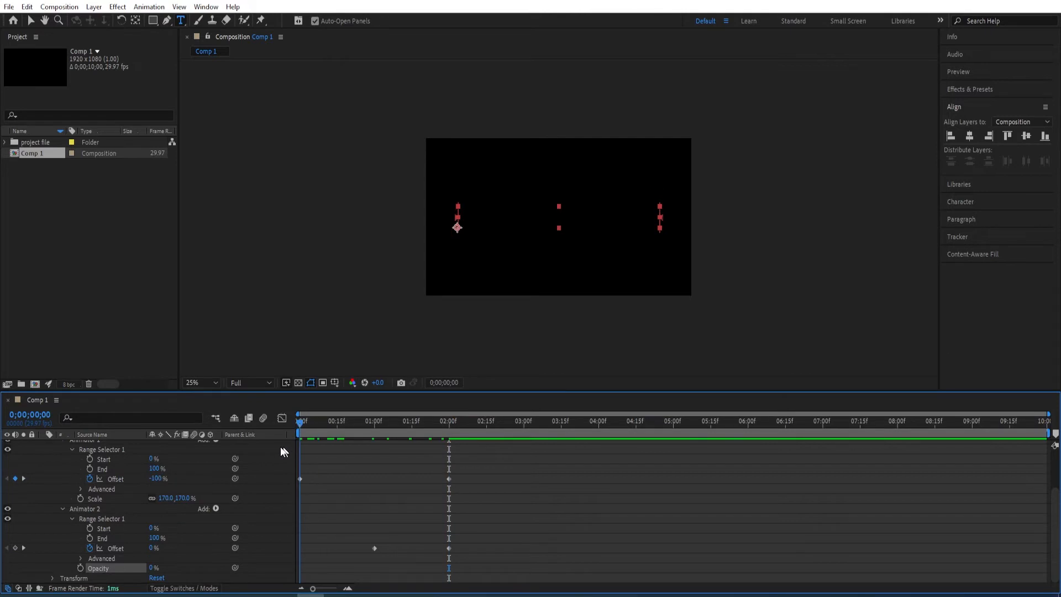
scroll(44, 477, "up", 2)
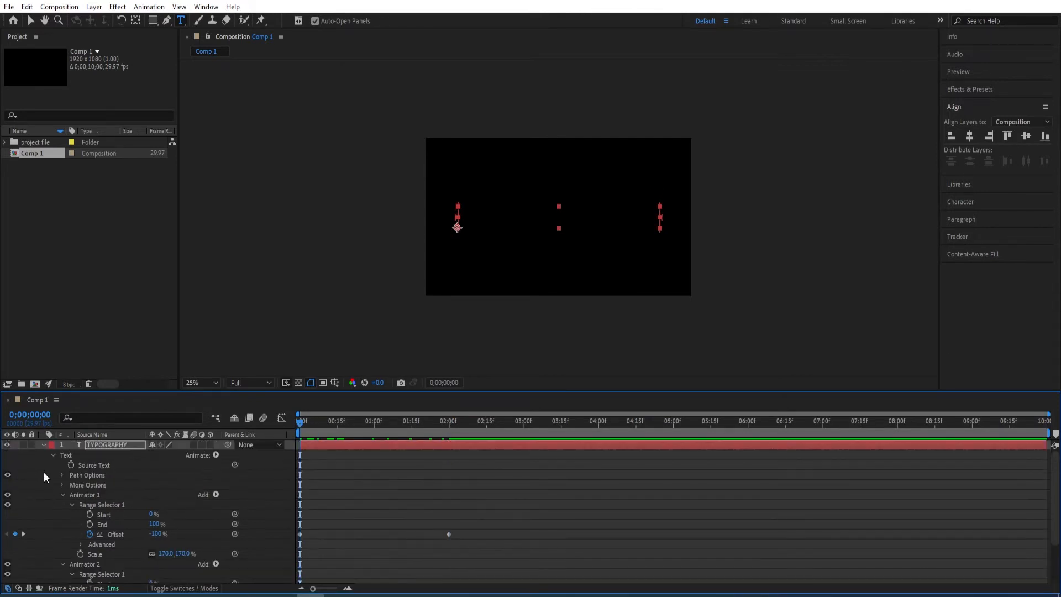
left_click(44, 445)
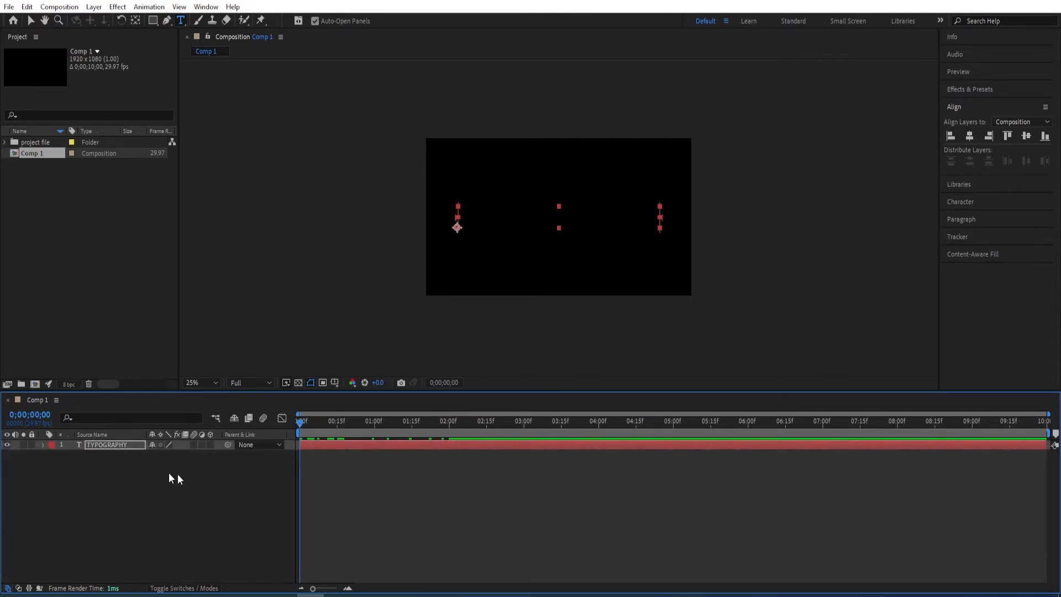
key("space")
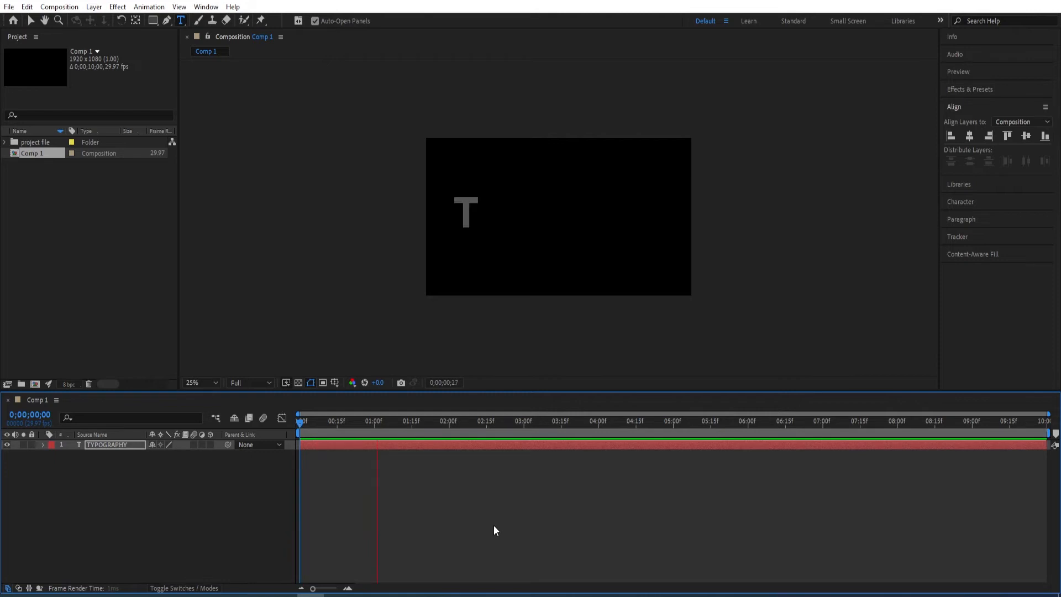
left_click_drag(508, 422, 433, 442)
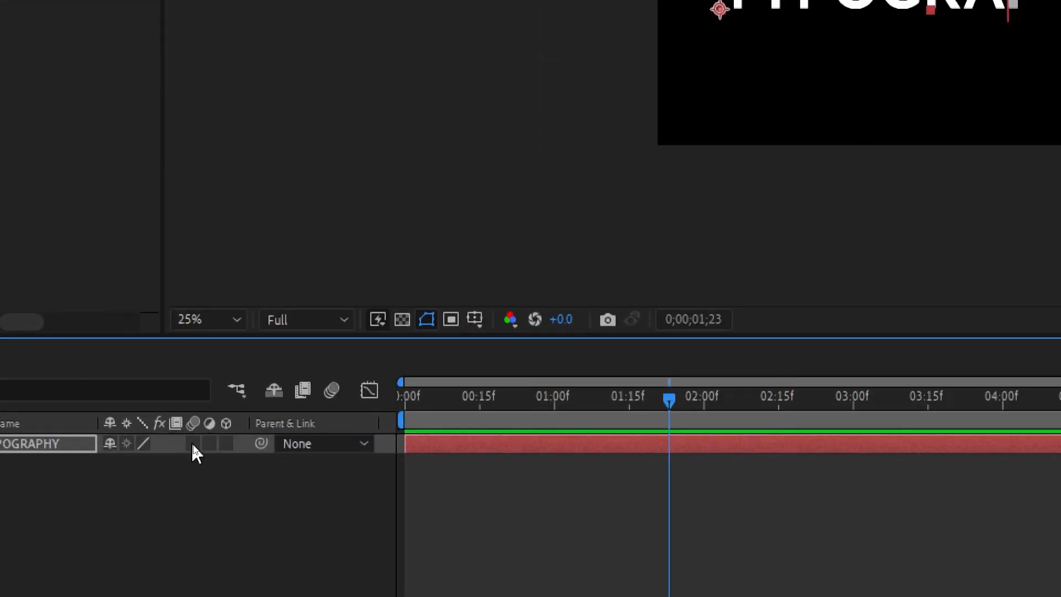
Step: Enable motion blur for the TYPOGRAPHY layer and the composition, and preview the animation from the start
left_click(193, 443)
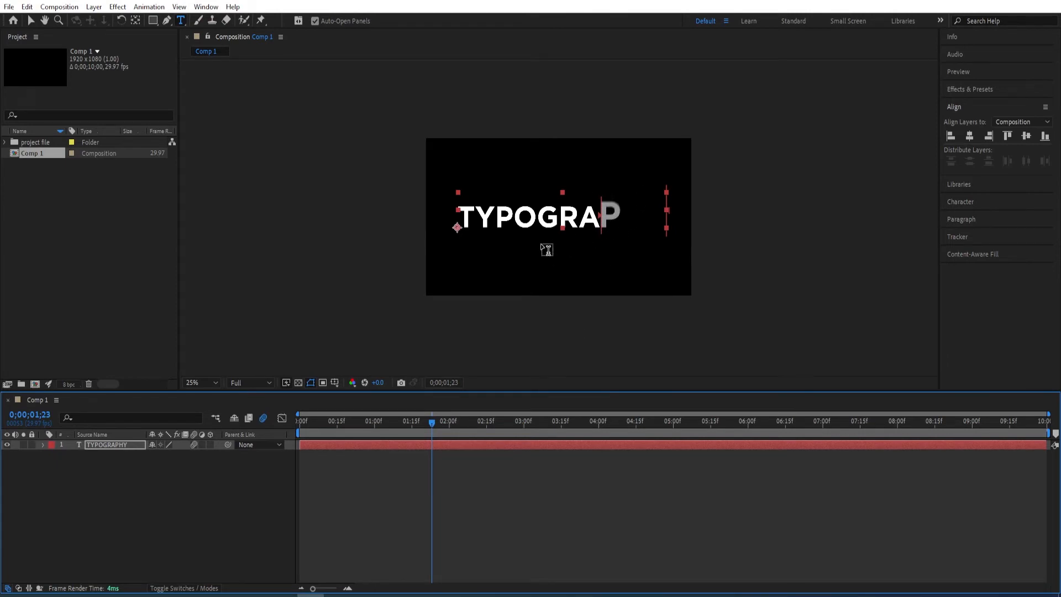
left_click_drag(431, 428, 211, 446)
key("space")
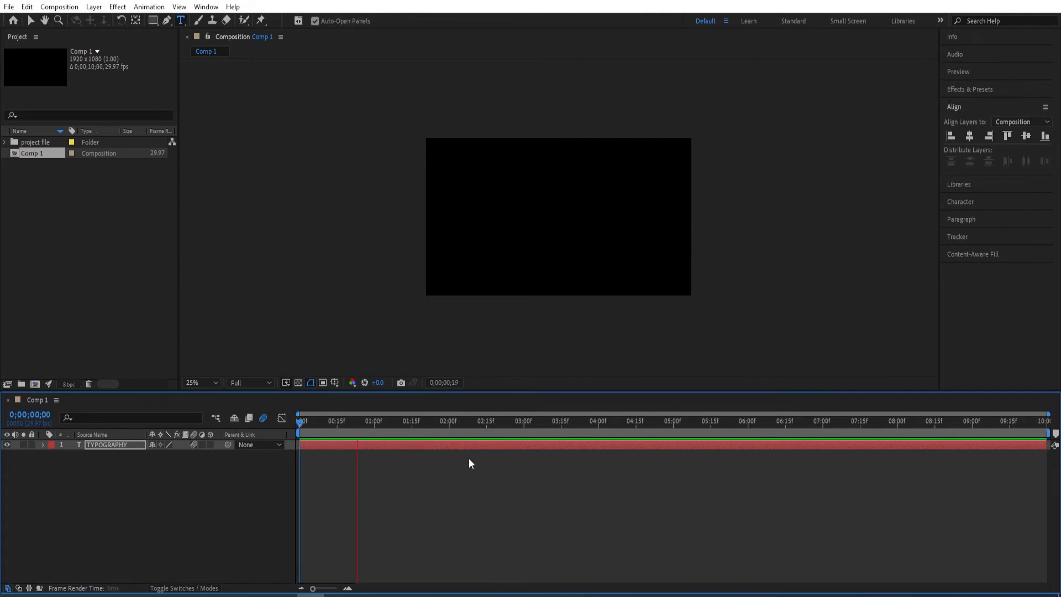
key("space")
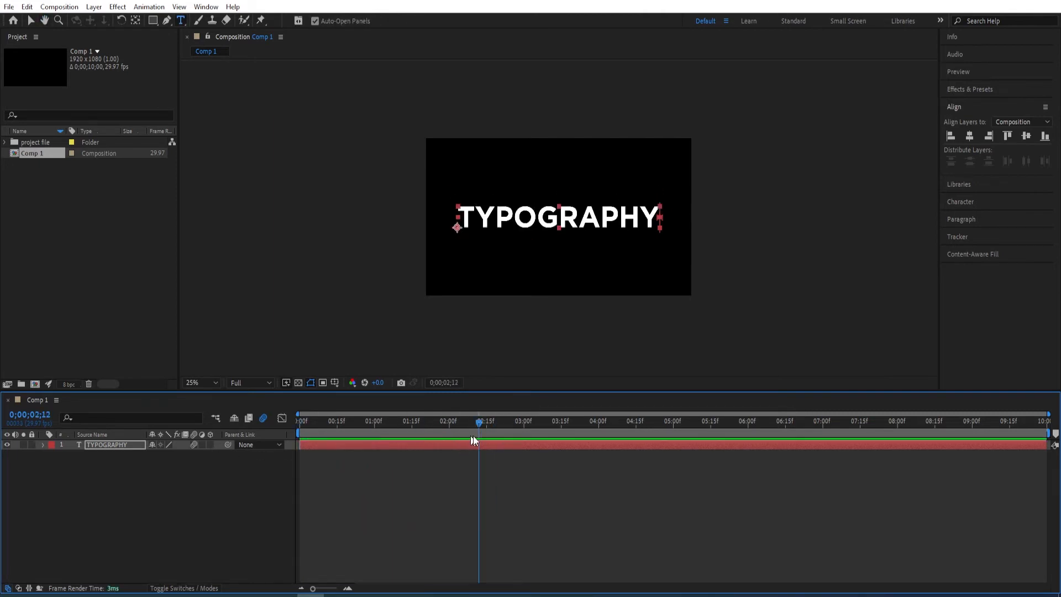
Step: Place the los angeles image from the project file folder beneath the TYPOGRAPHY layer as a background
left_click_drag(481, 423, 293, 438)
left_click(4, 142)
left_click_drag(41, 157, 233, 443)
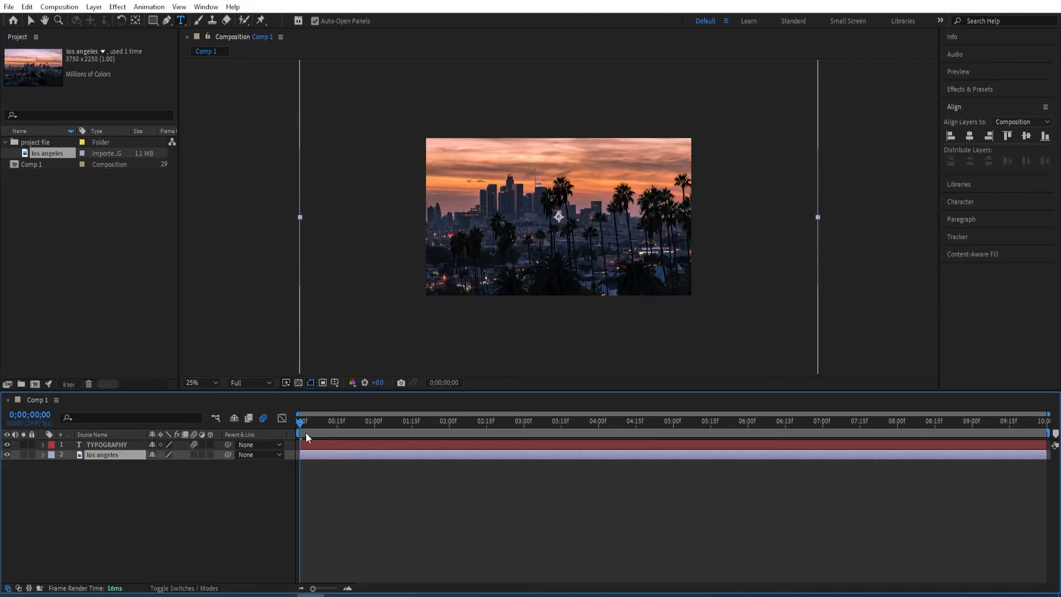
Step: Move the current time to 0;00;02;00 and replace the TYPOGRAPHY layer's text with "LOS ANGELES"
left_click_drag(300, 424, 451, 434)
left_click(112, 444)
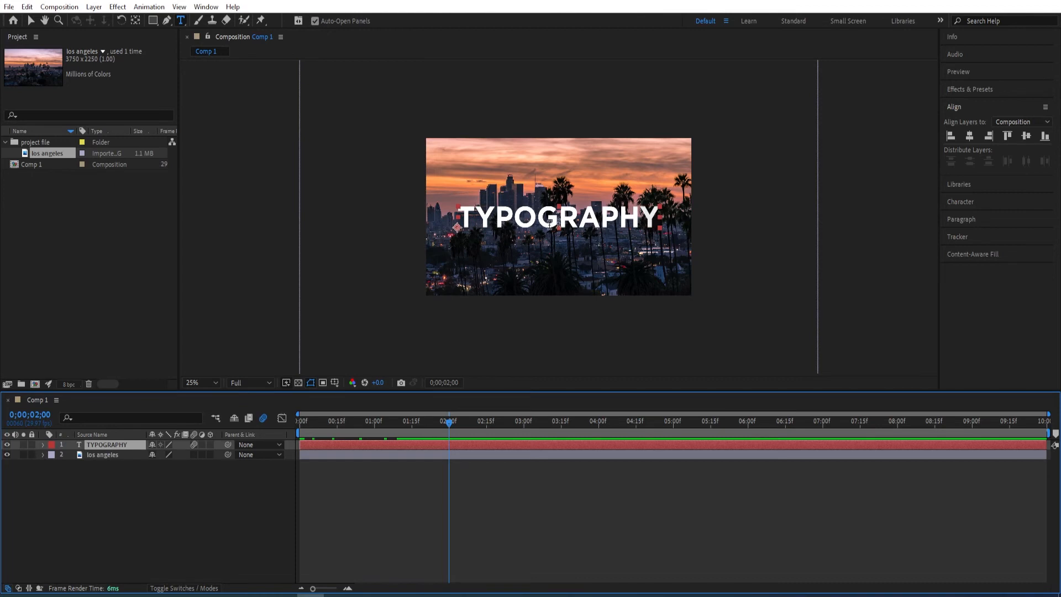
double_click(108, 445)
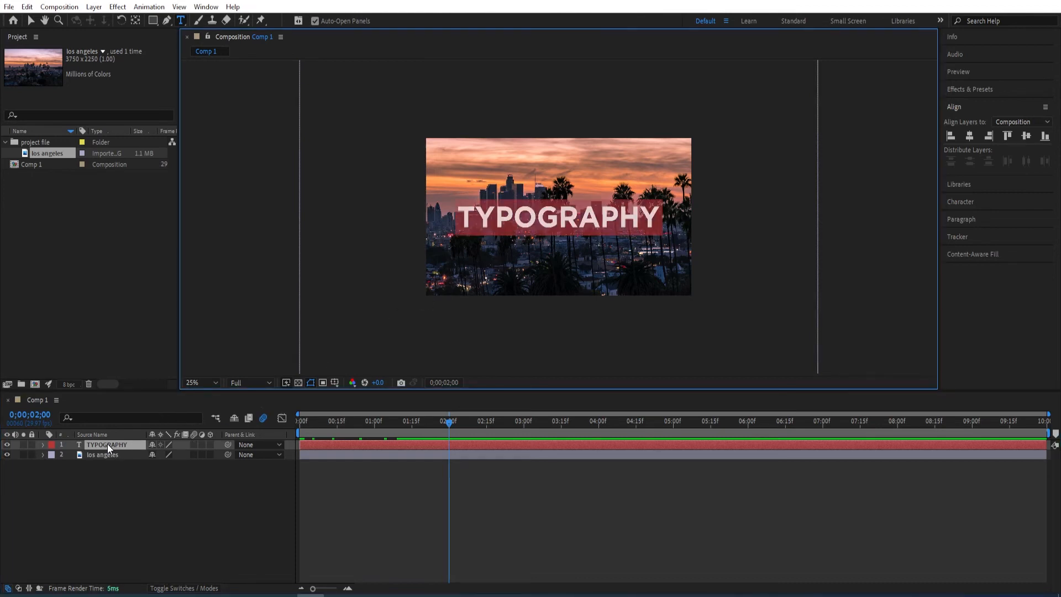
type("LOS ANGELES")
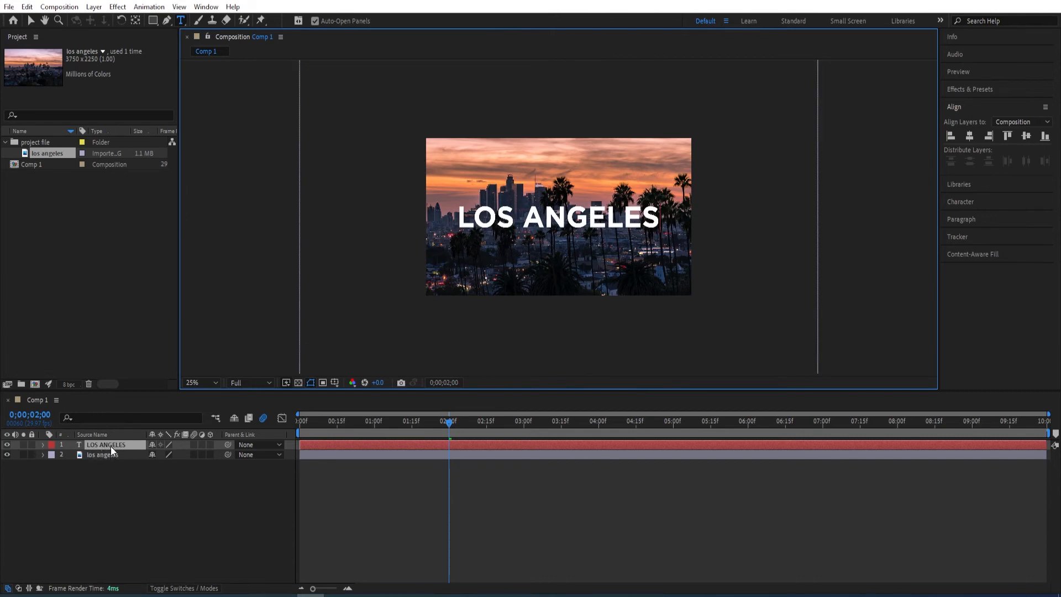
Step: Scale the LOS ANGELES text down to slightly less than half its size and place it near the lower-left corner of the background image
left_click_drag(448, 427, 506, 442)
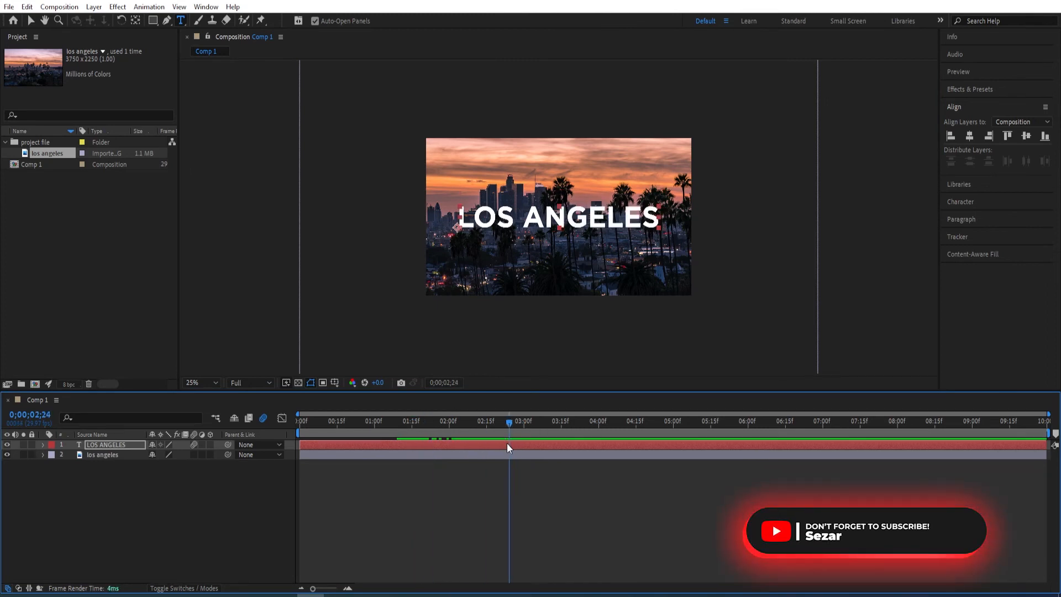
left_click(140, 476)
left_click(133, 445)
left_click(32, 21)
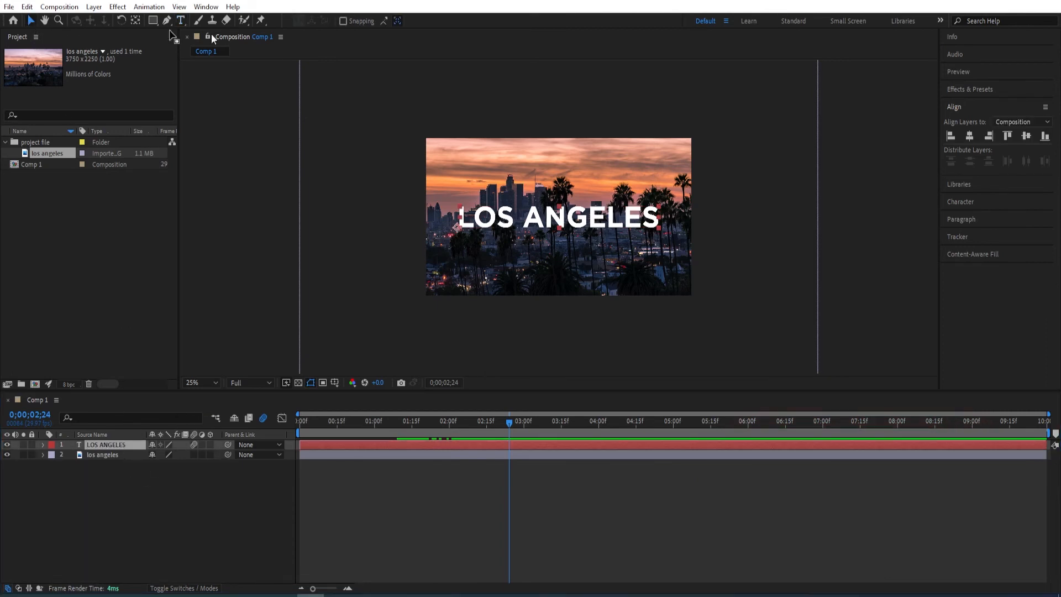
left_click_drag(658, 209, 547, 221)
left_click_drag(521, 224, 507, 278)
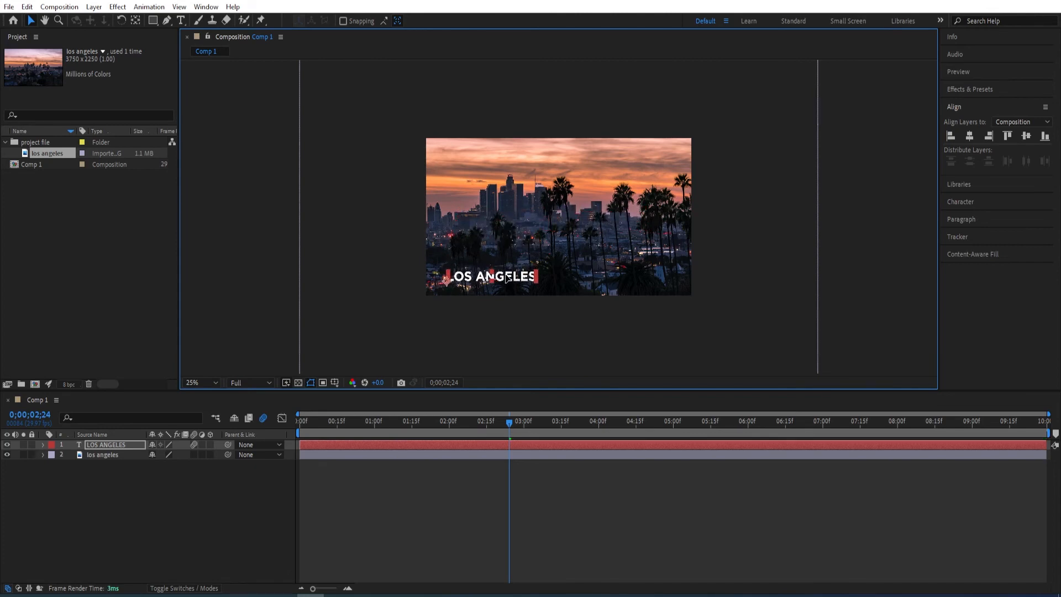
Step: Preview the resized LOS ANGELES text animation twice from the start of the composition
left_click_drag(508, 427, 287, 452)
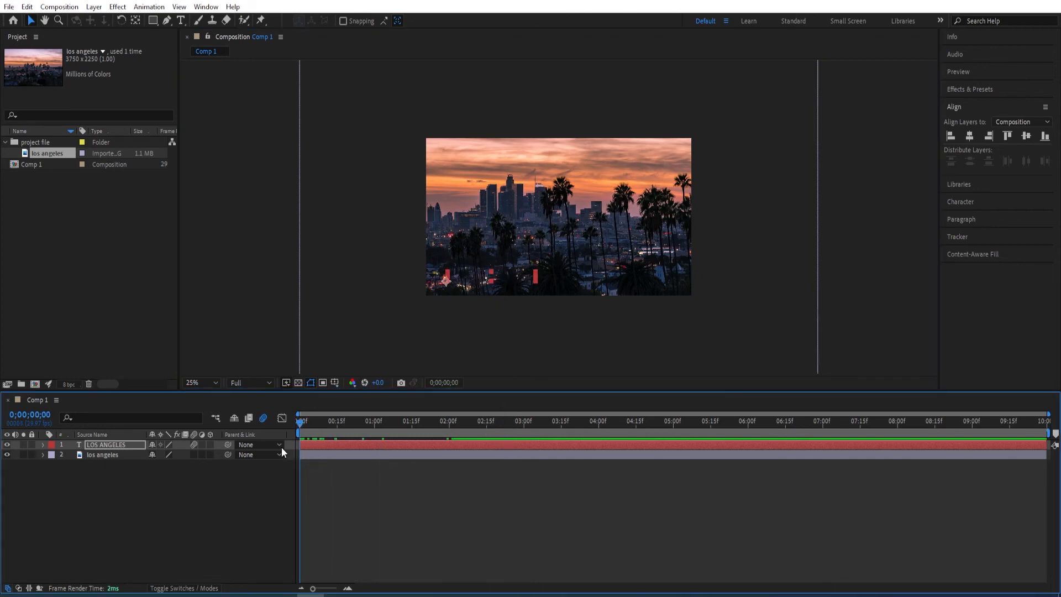
key("space")
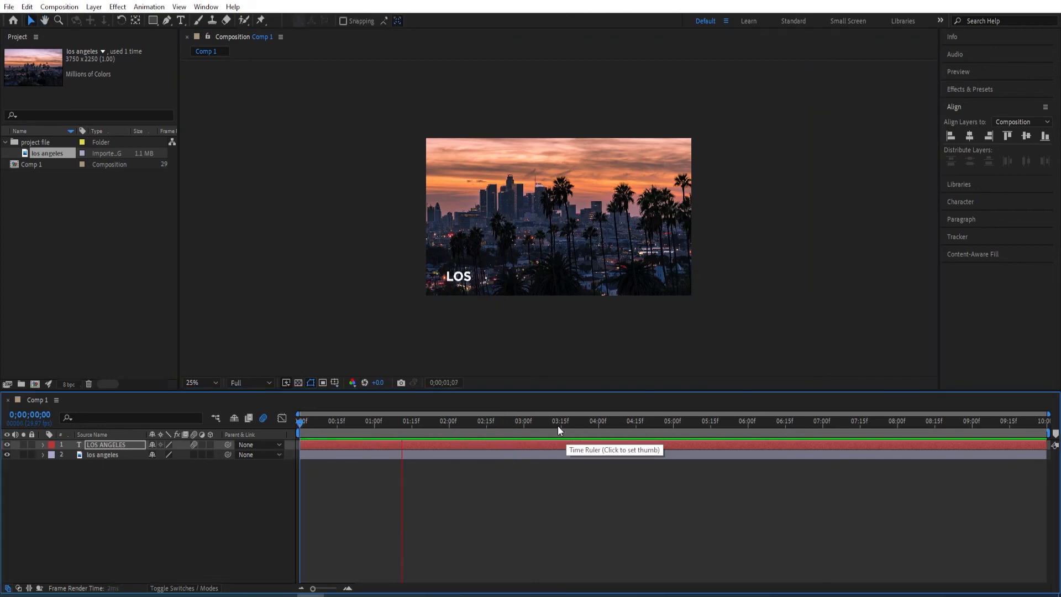
key("space")
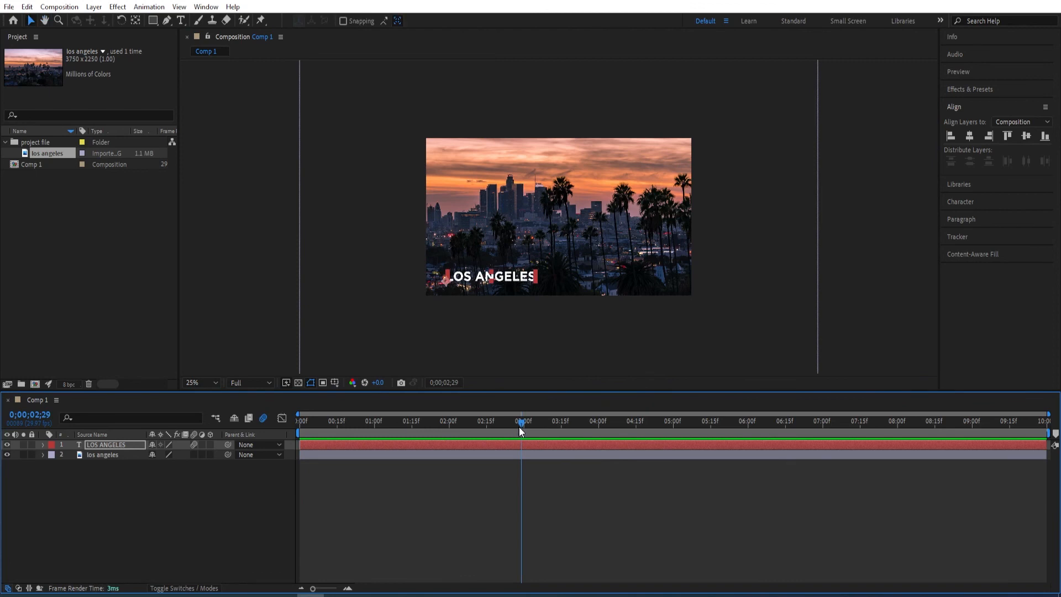
key("space")
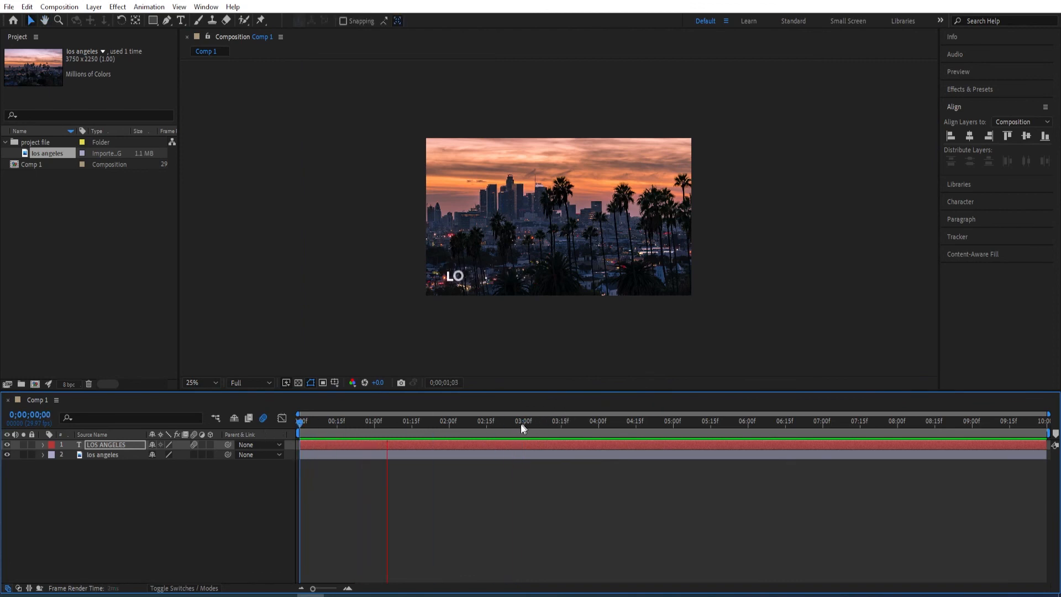
key("space")
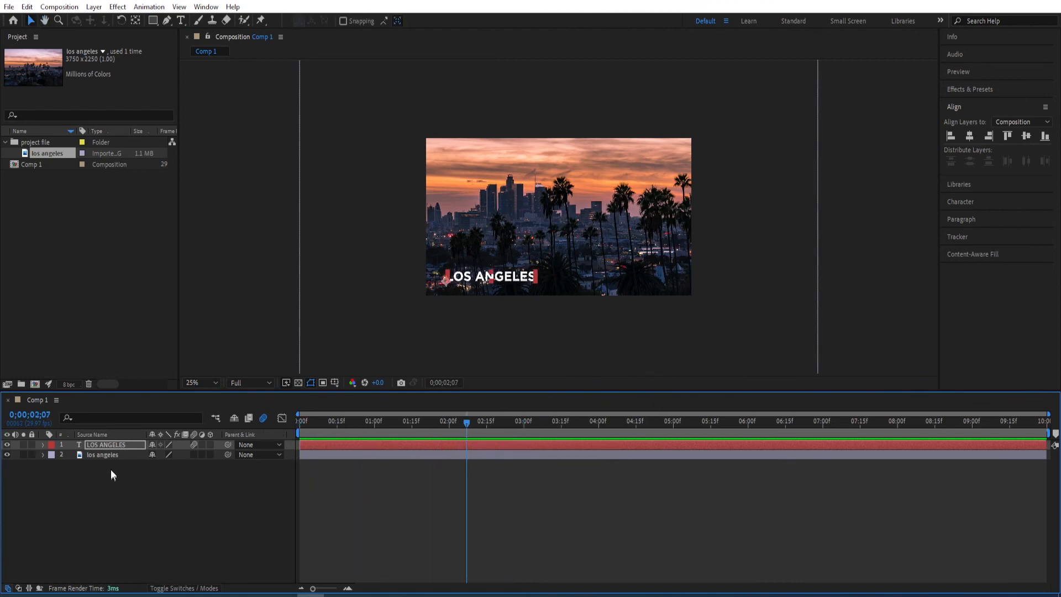
Step: Examine the keyframes of both Range Selector Offset properties on the LOS ANGELES text layer, and collapse them again
key("u")
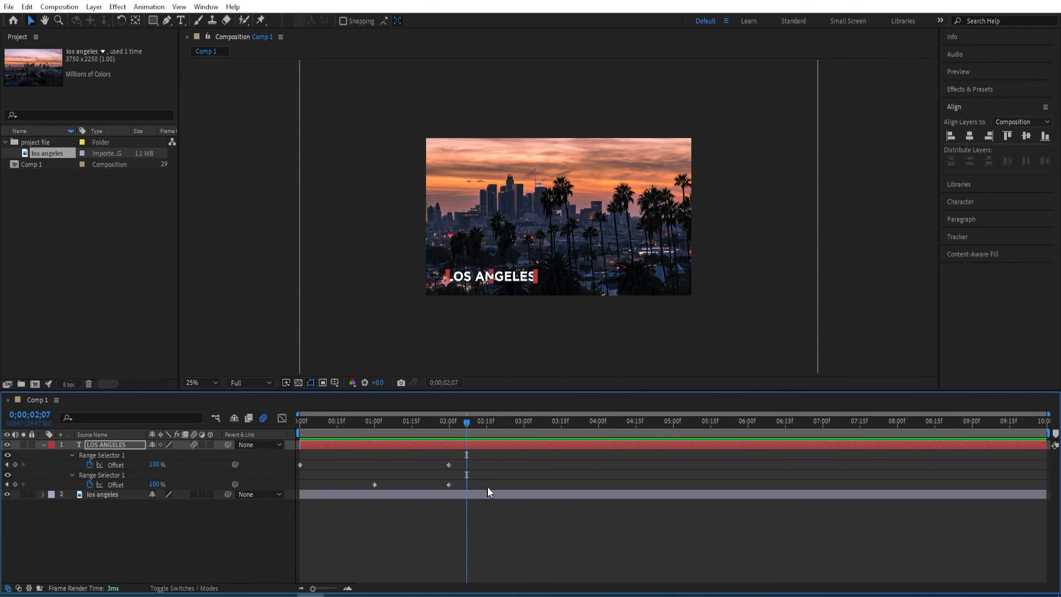
left_click_drag(474, 485, 365, 460)
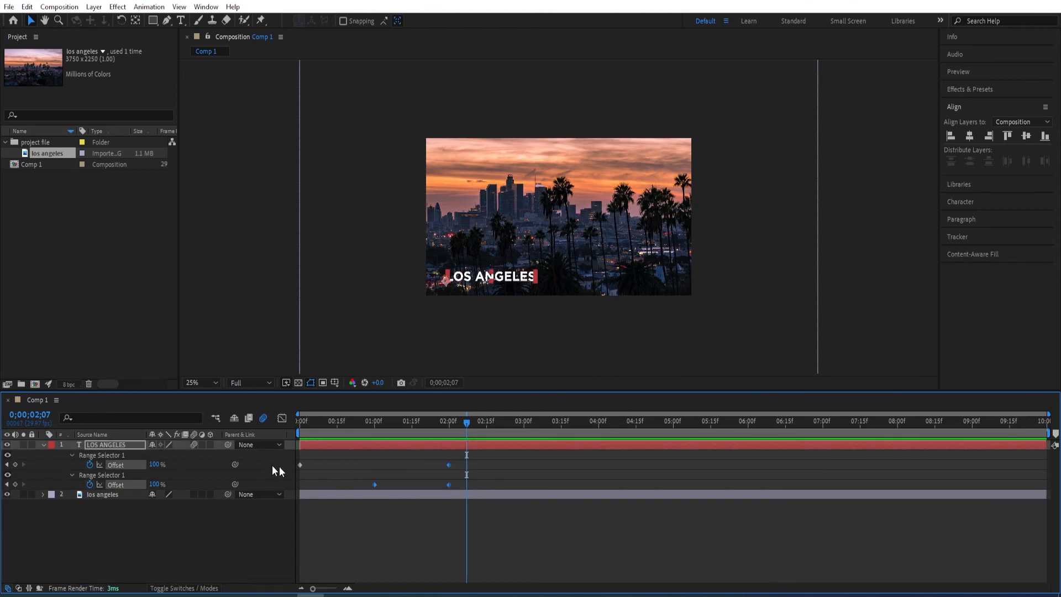
key("u")
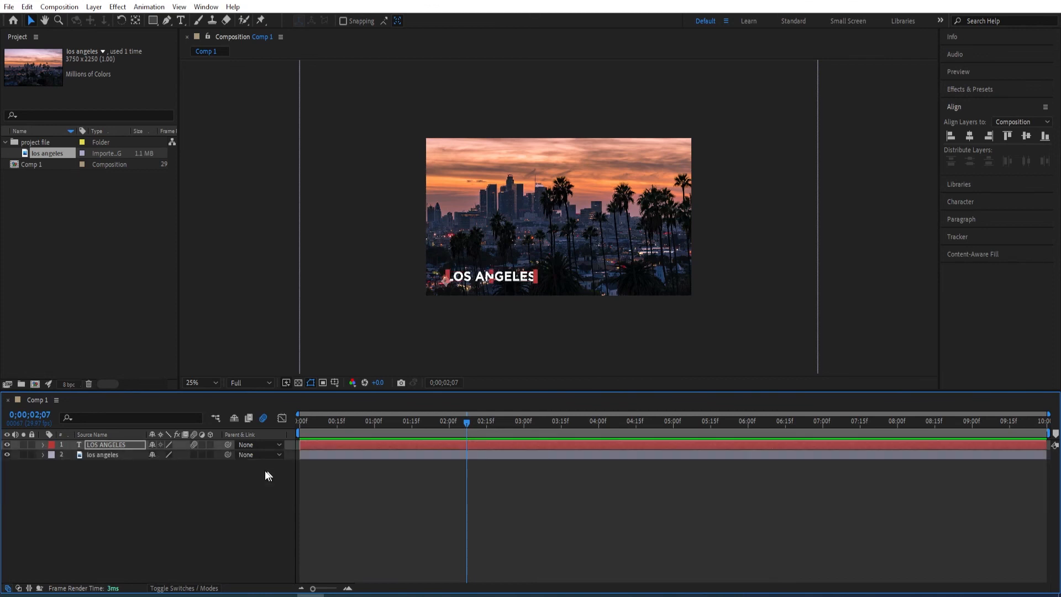
Step: Return to the start of the composition and play the finished text reveal over the city background
key("j")
key("j")
key("space")
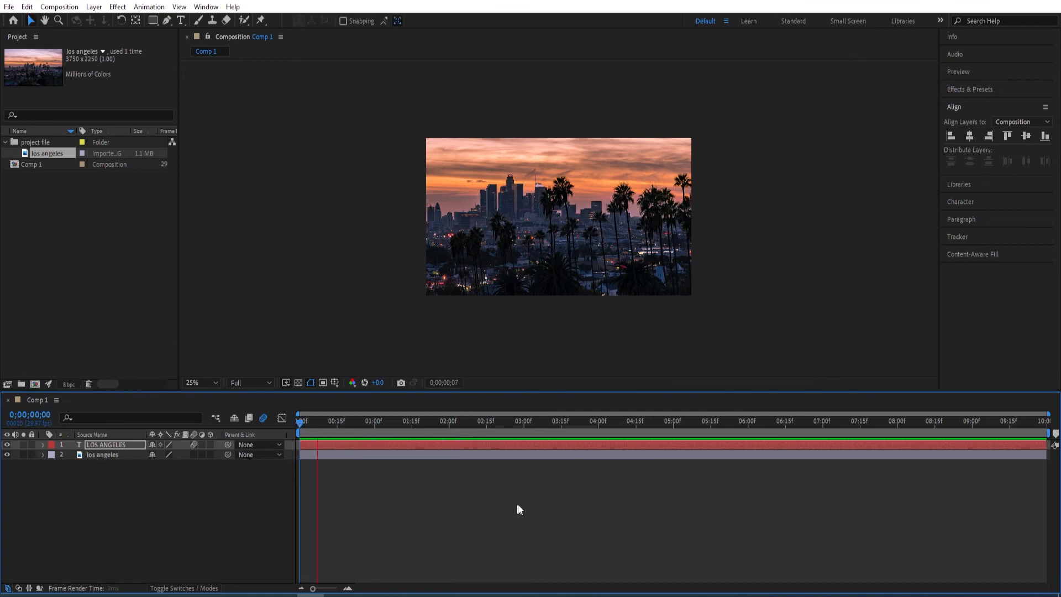